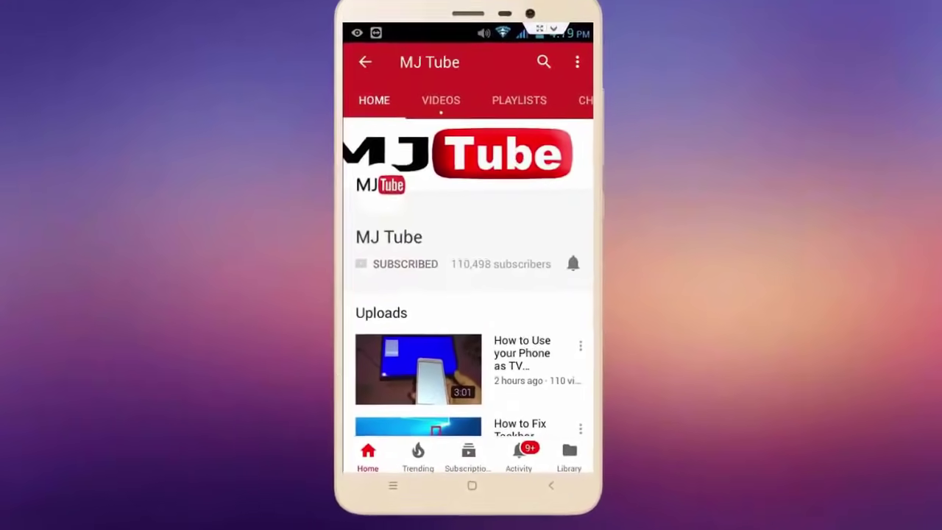
left_click(572, 264)
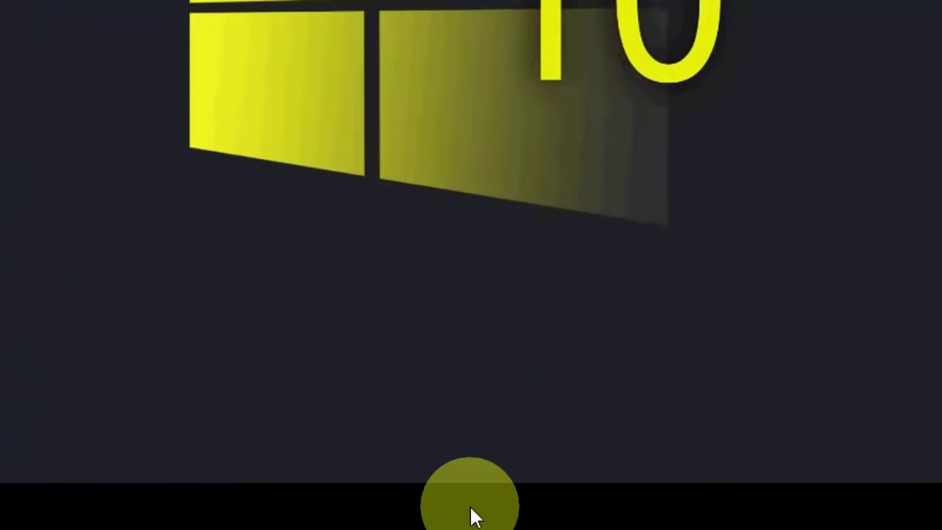
- Open Task Manager and show its list of running processes
right_click(493, 520)
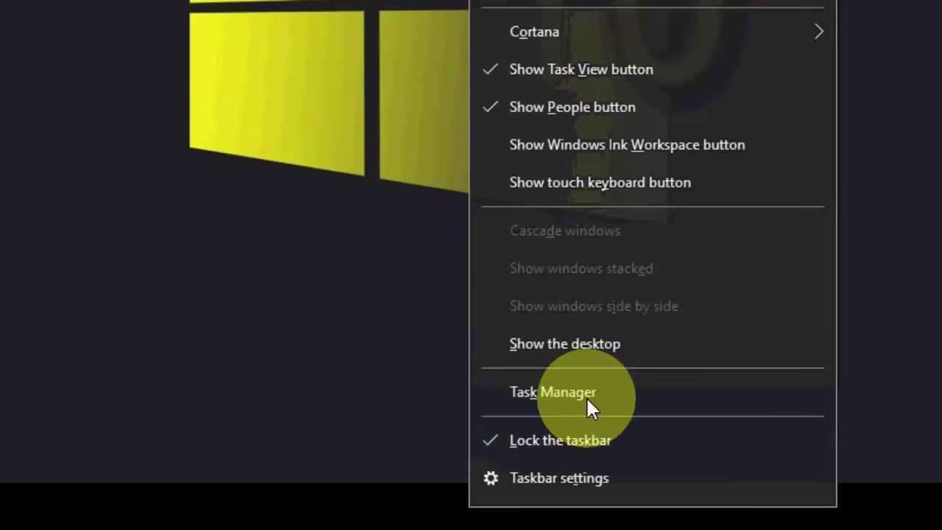
left_click(688, 397)
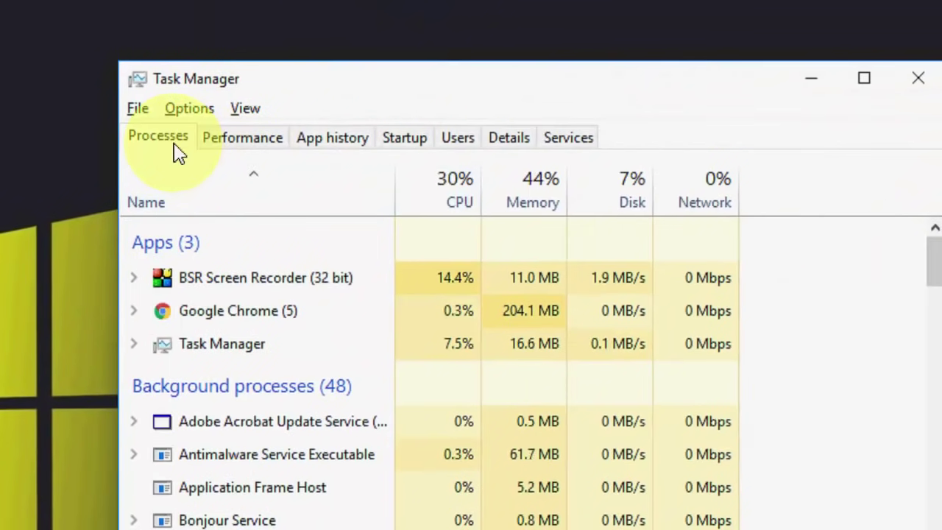
left_click(175, 145)
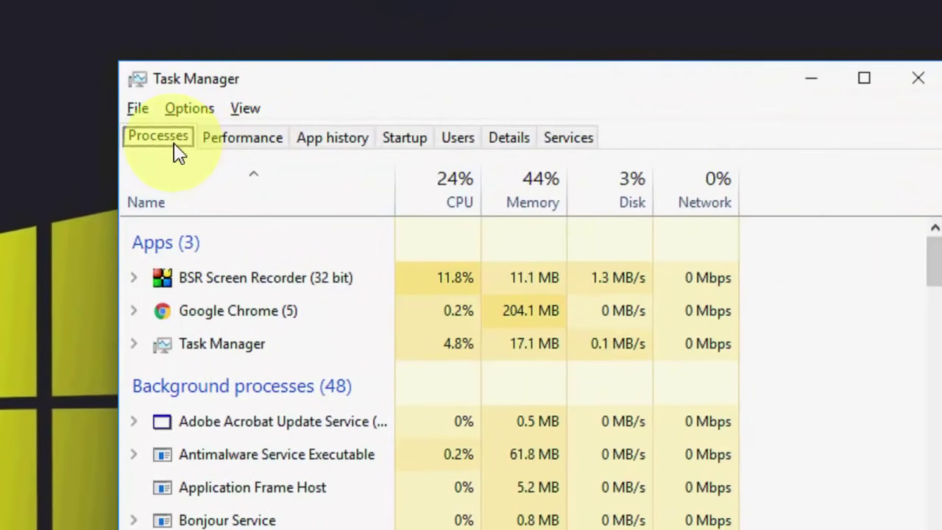
left_click(370, 25)
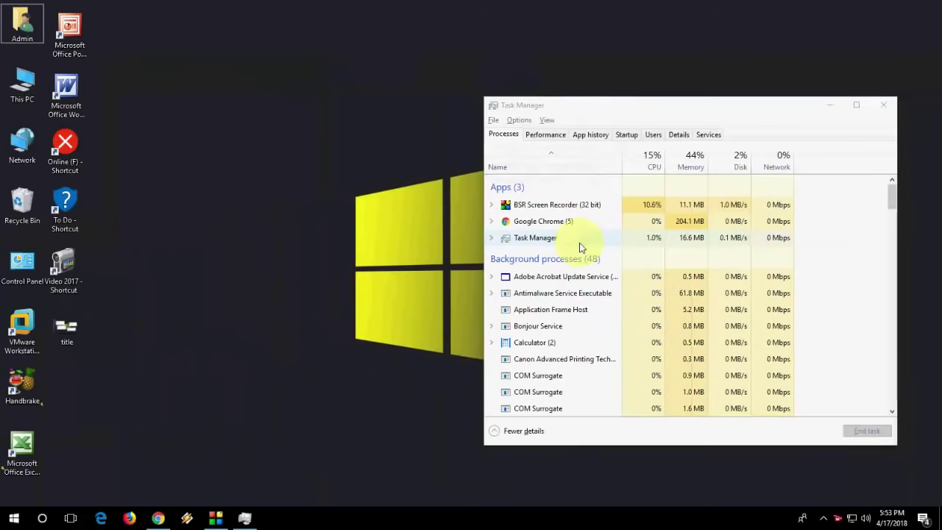
- Find the Windows Explorer process near the end of the process list and restart it
scroll(579, 247, "down", 20)
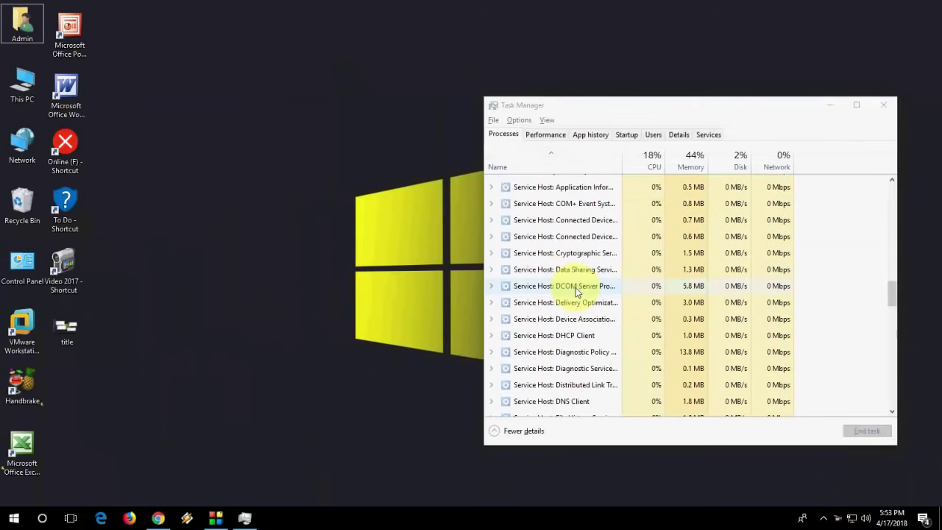
scroll(576, 292, "down", 15)
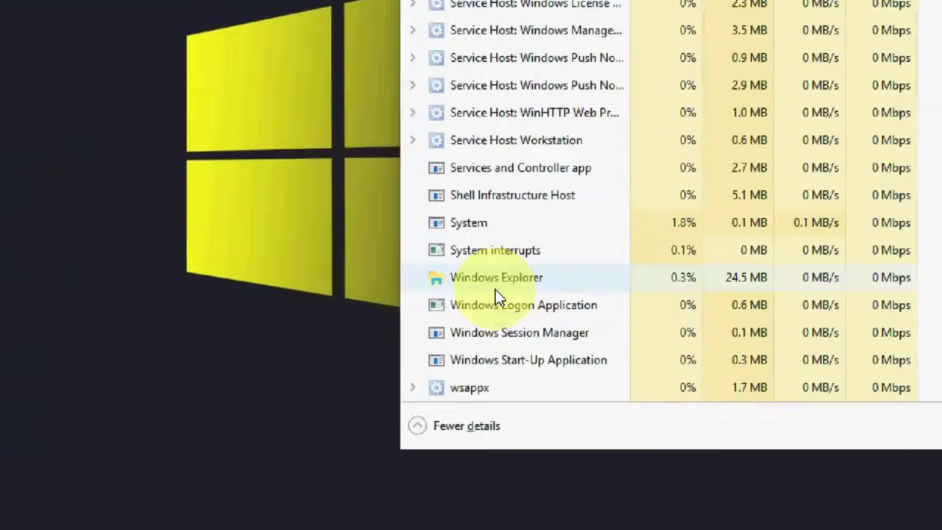
left_click(495, 287)
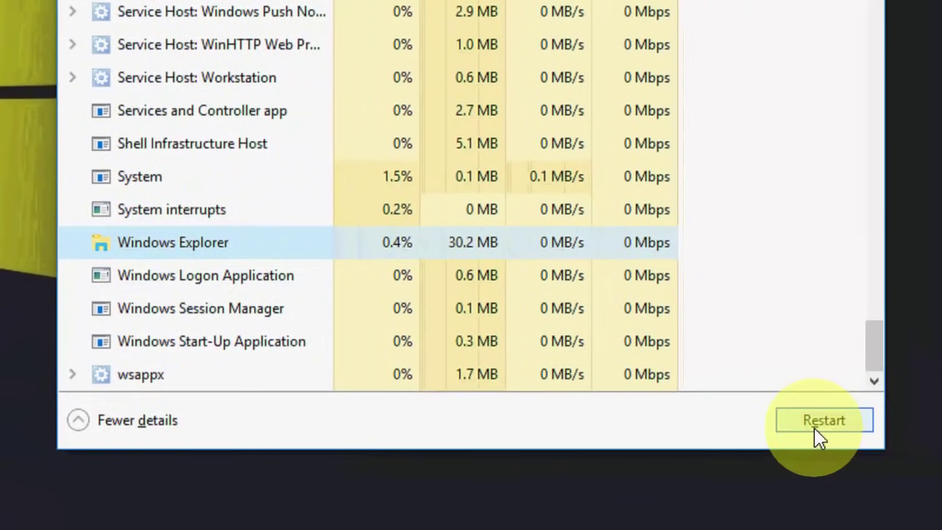
left_click(817, 426)
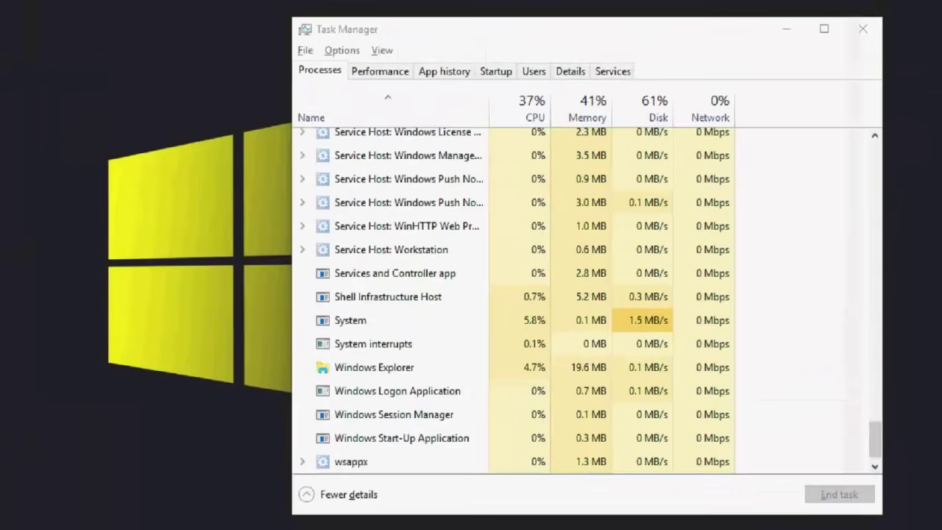
- Run explorer.exe as a new task from Task Manager with administrative privileges
left_click_drag(655, 206, 563, 102)
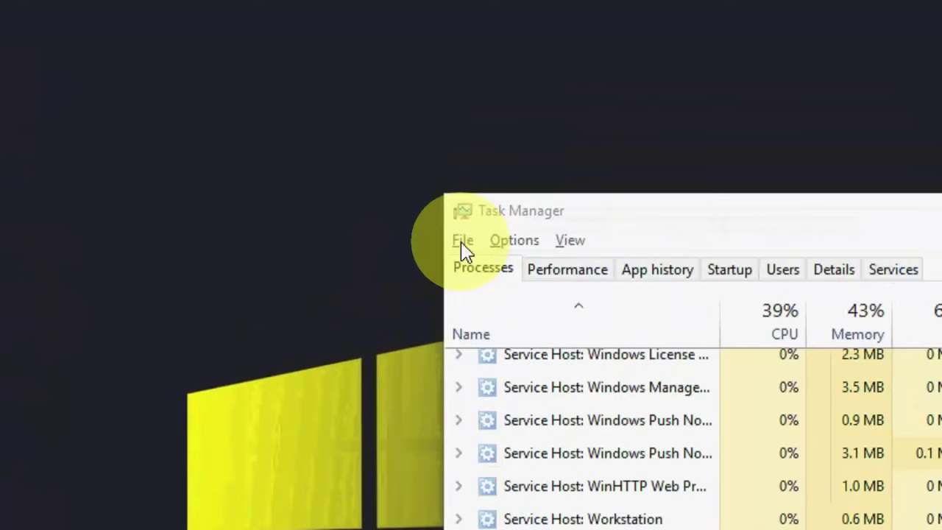
left_click(493, 122)
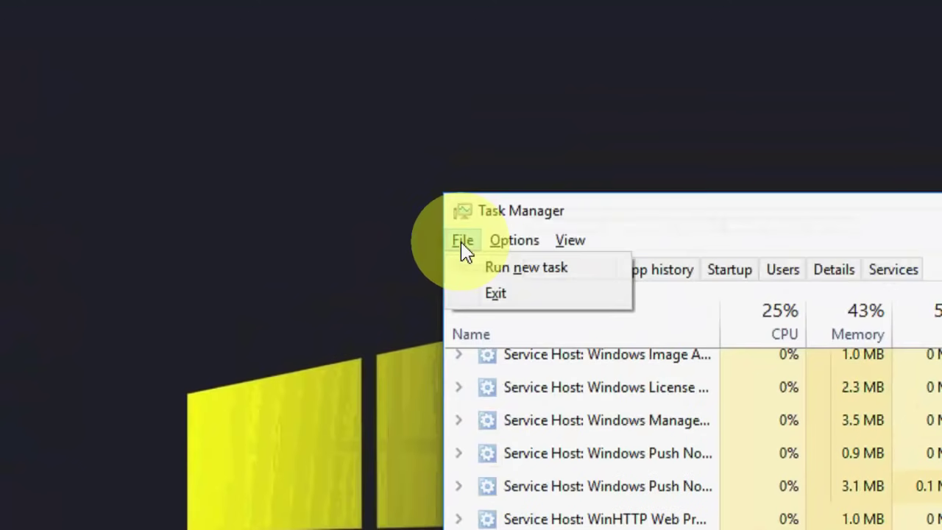
left_click(558, 284)
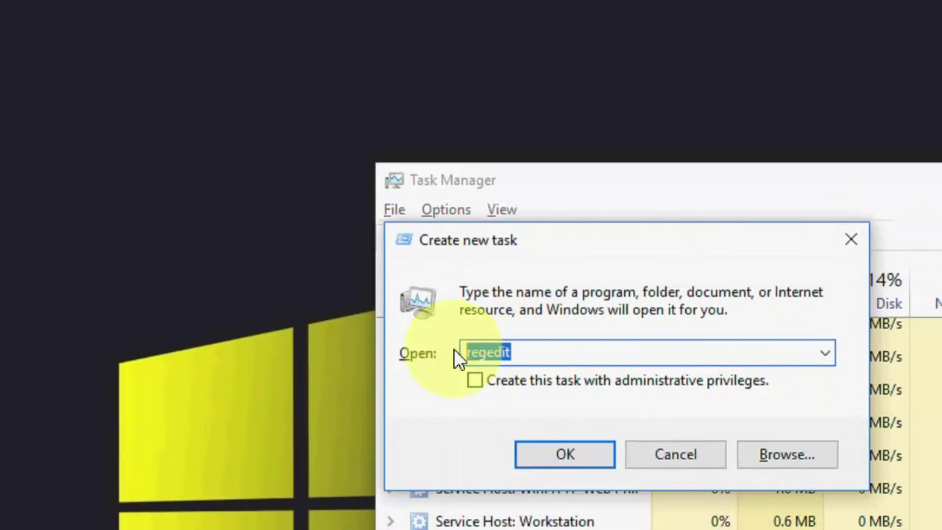
type("exp")
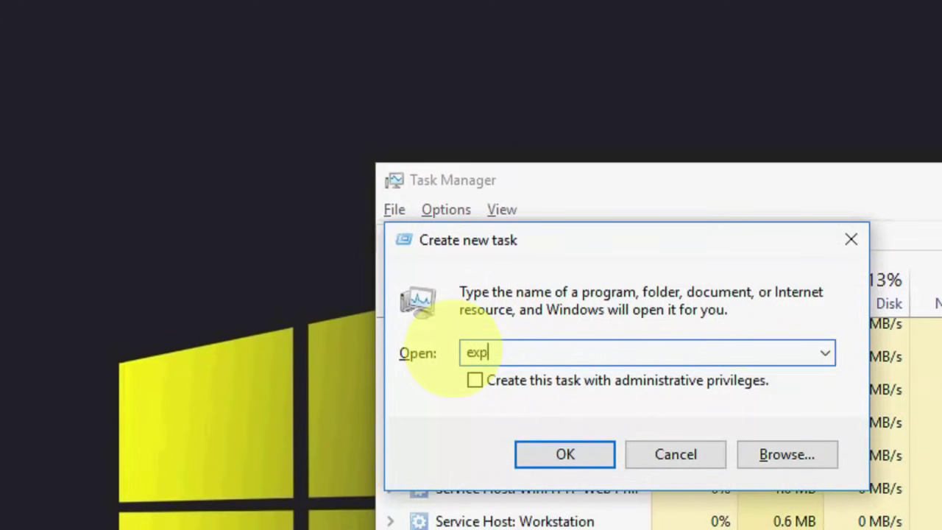
type("lorer.e")
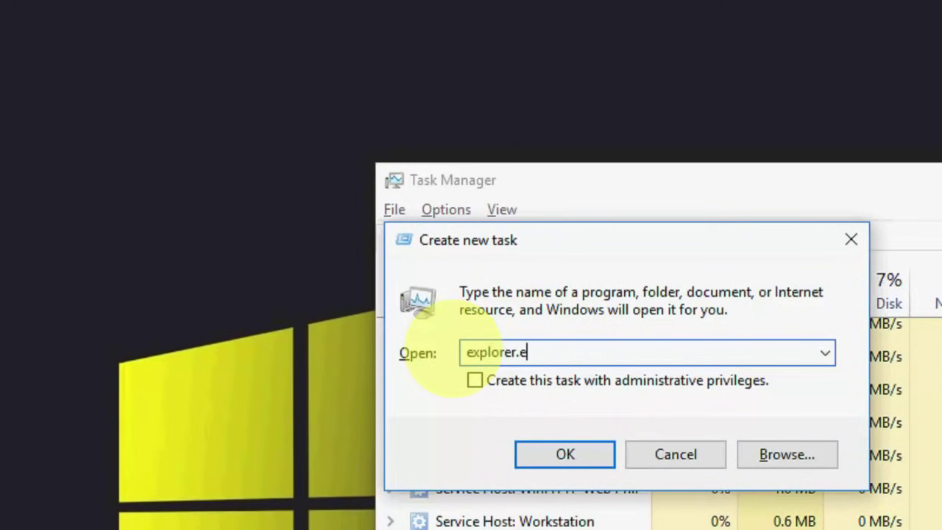
type("xe")
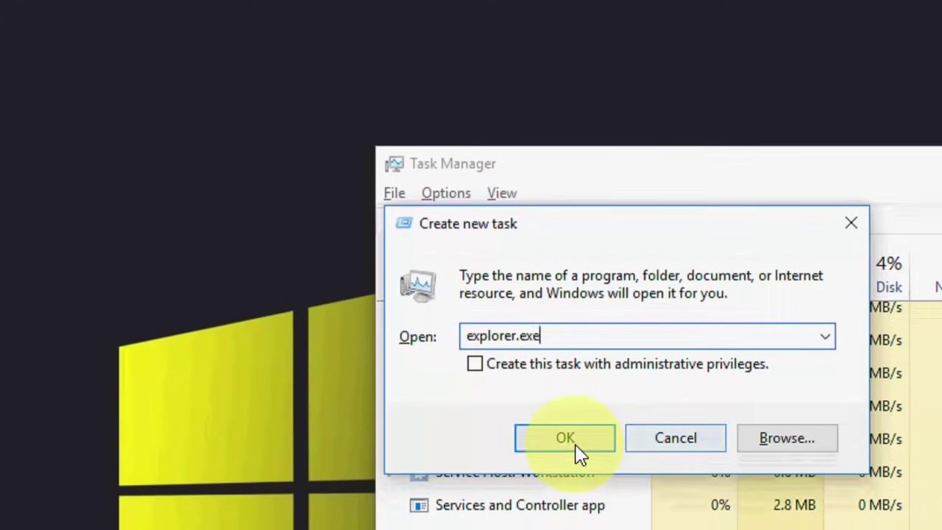
left_click(478, 384)
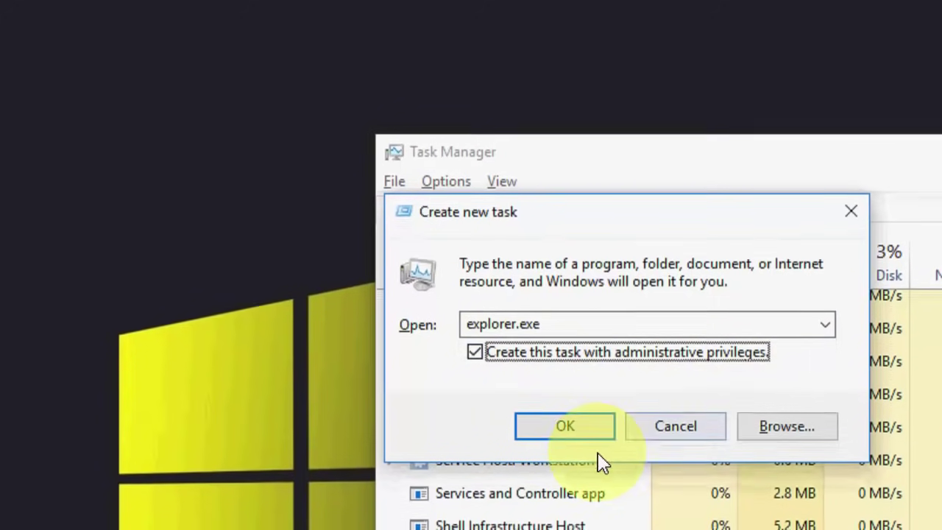
left_click(571, 438)
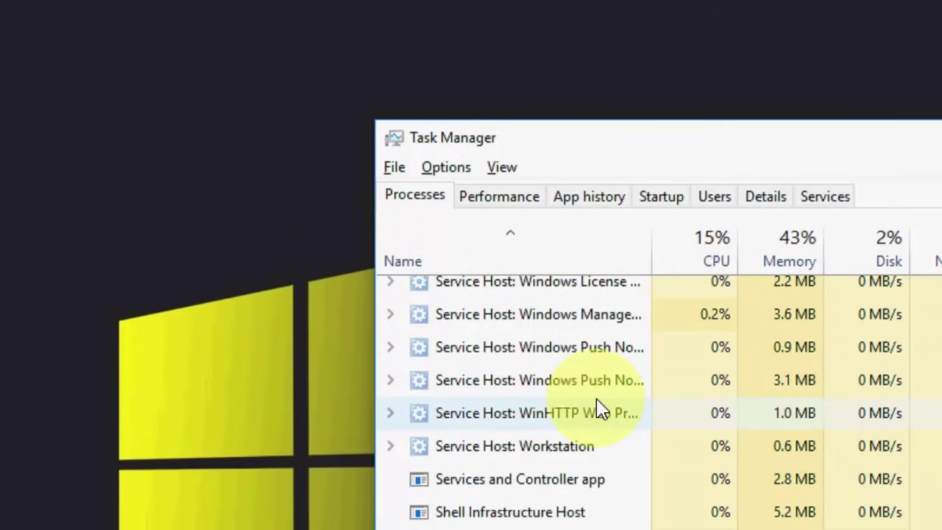
- Close Task Manager to return to the desktop
left_click(273, 148)
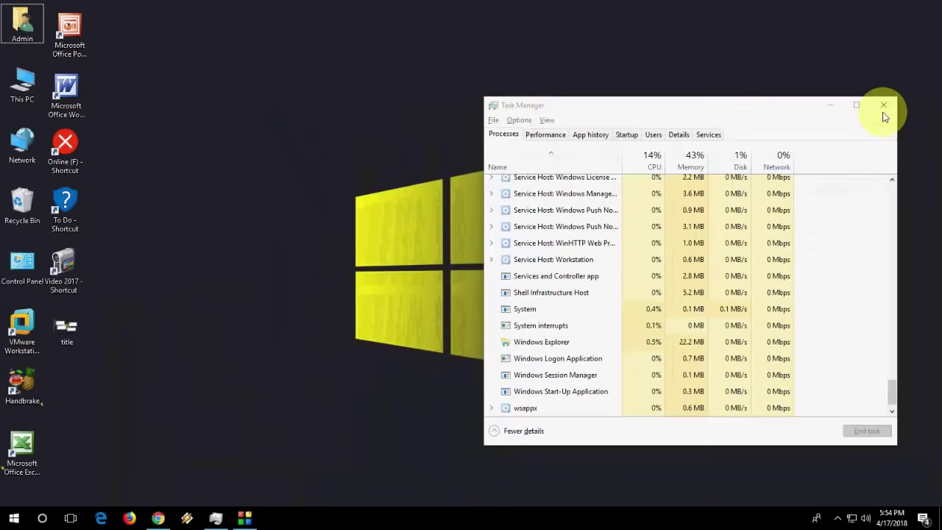
left_click(884, 106)
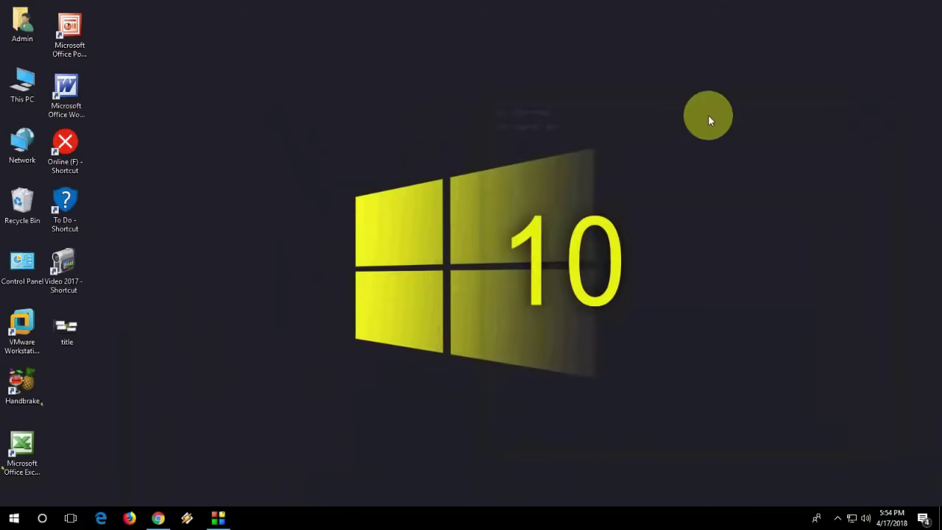
right_click(427, 126)
left_click(455, 154)
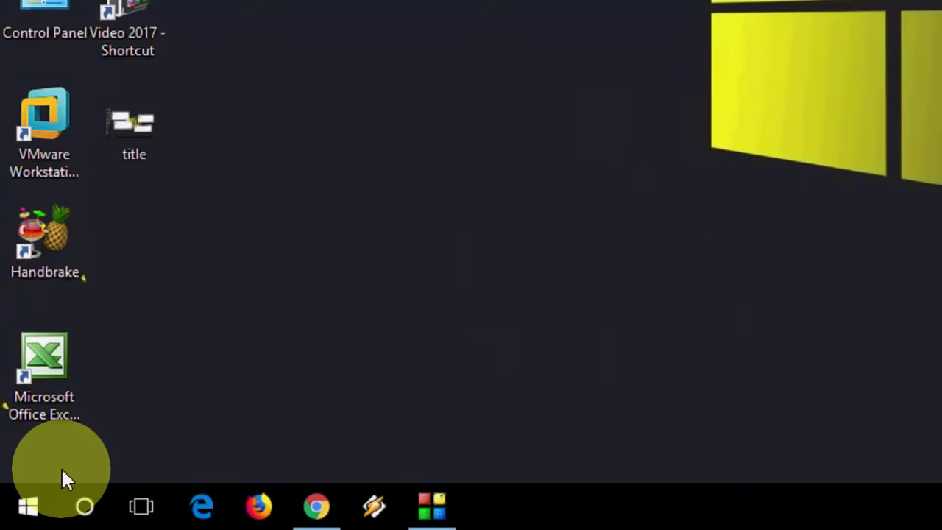
- Launch the Registry Editor by running the regedit command
key("super+r")
left_click(163, 359)
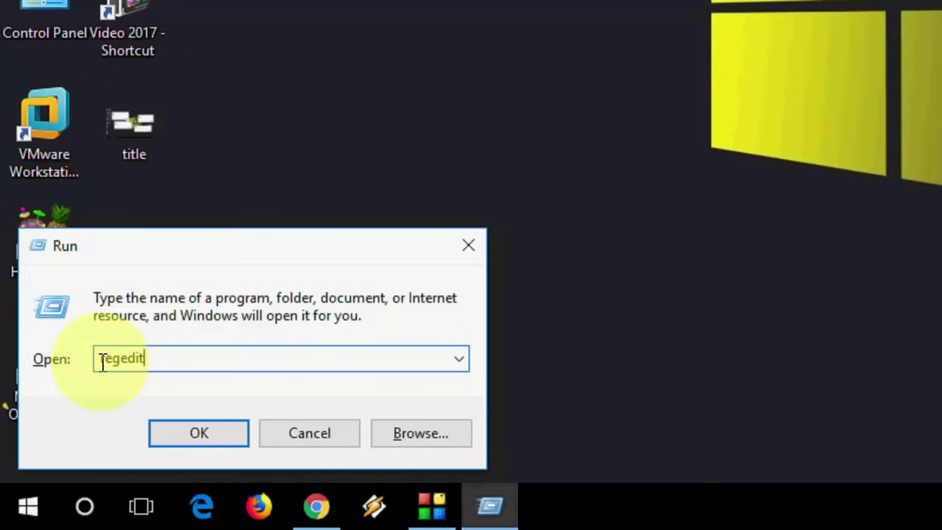
left_click(220, 433)
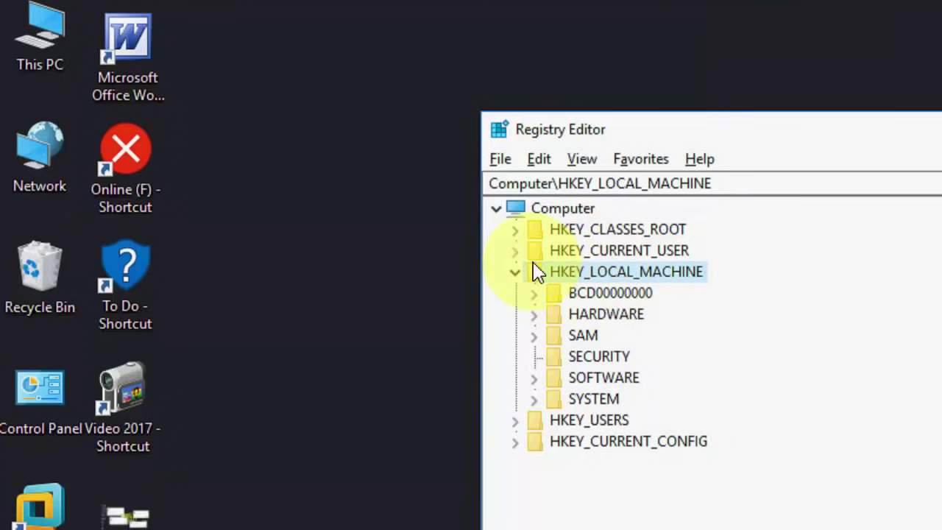
- Expand the registry tree to HKEY_LOCAL_MACHINE\SOFTWARE\Microsoft
left_click(515, 272)
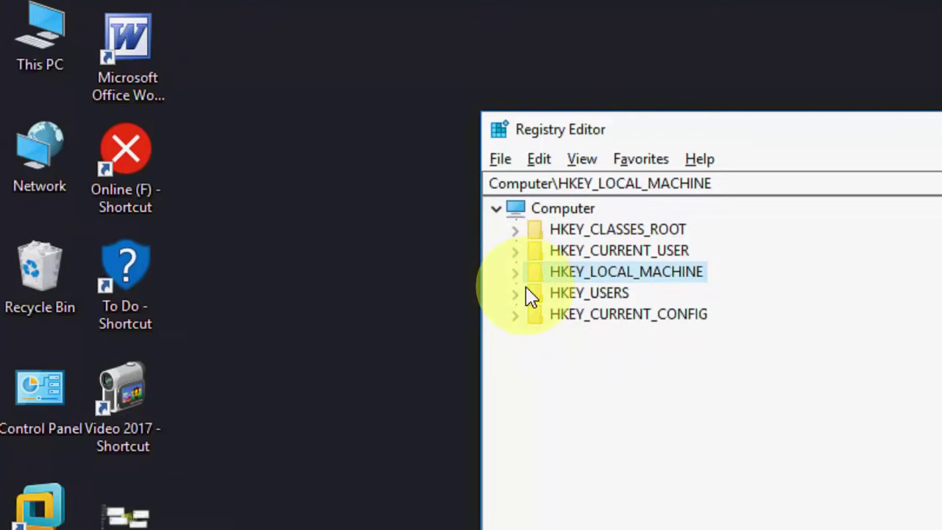
left_click(517, 275)
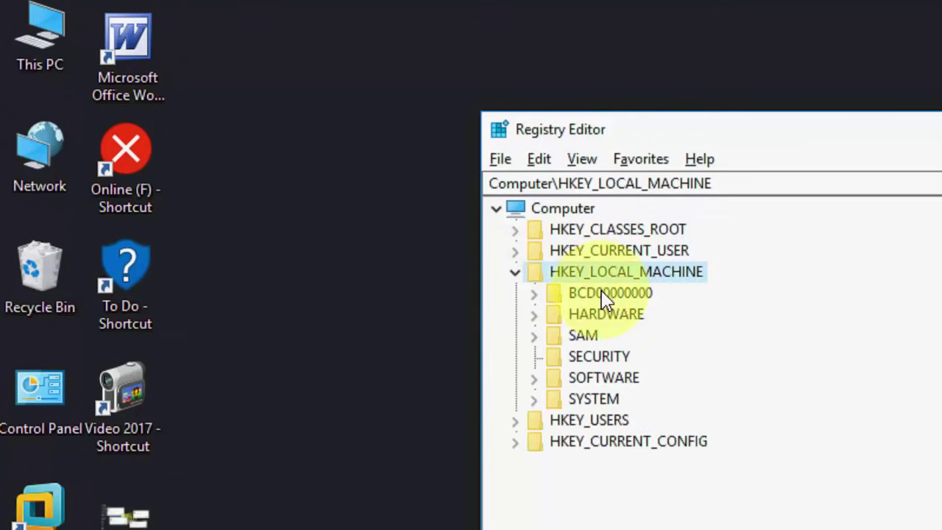
left_click(535, 378)
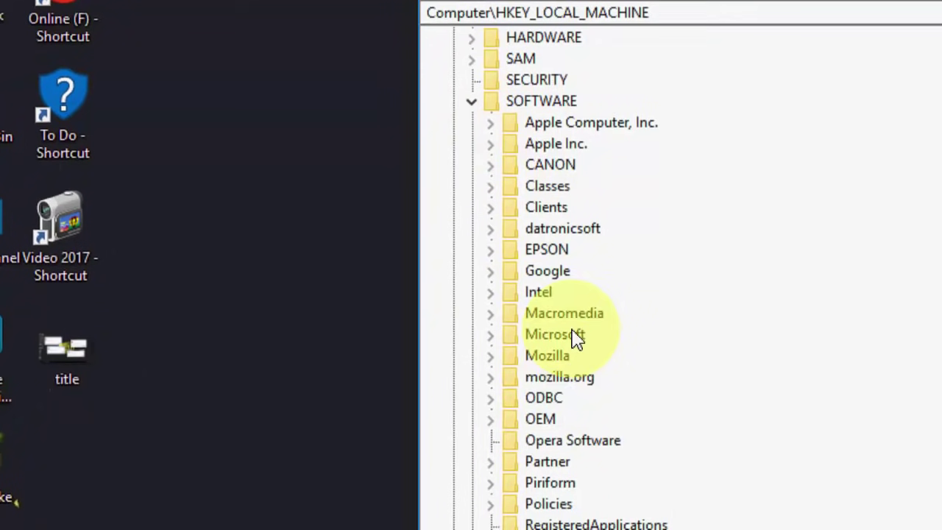
left_click(490, 335)
- Expand Windows NT and its CurrentVersion key under the Microsoft key
scroll(617, 166, "down", 1)
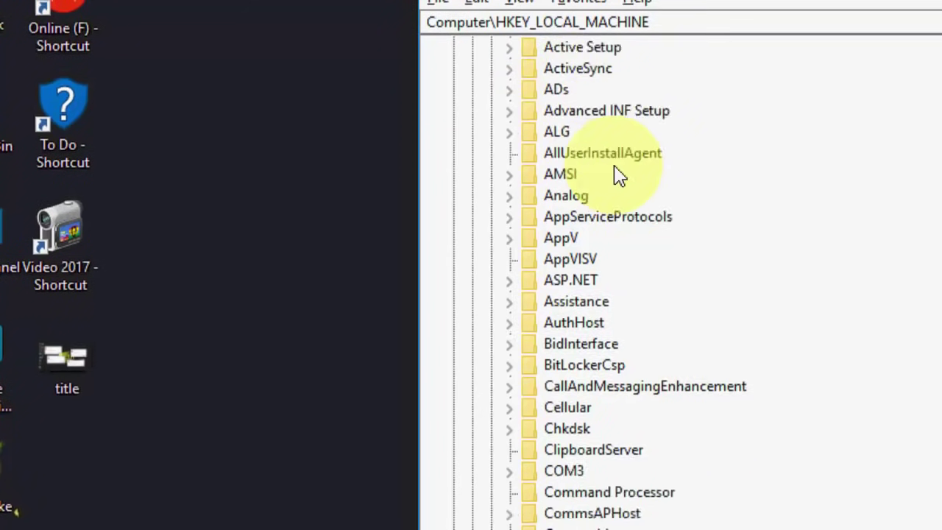
scroll(616, 175, "down", 15)
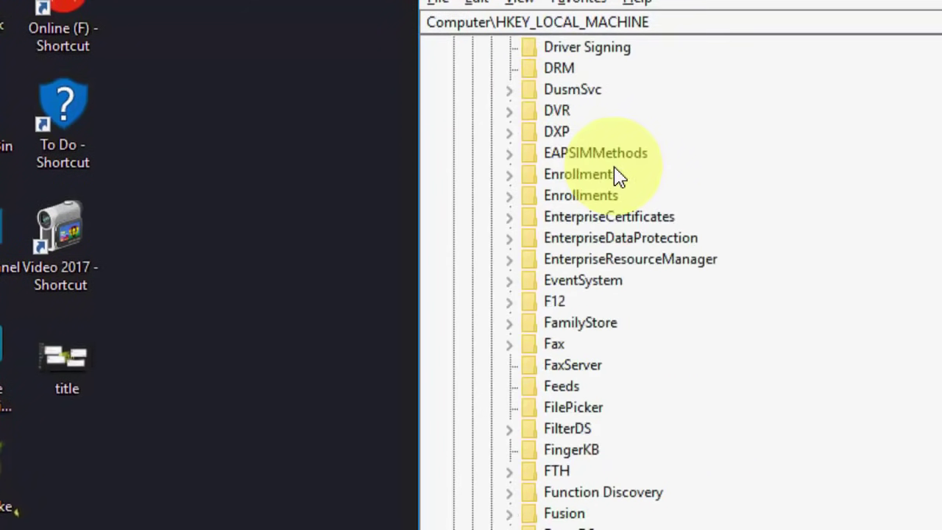
scroll(616, 177, "down", 2)
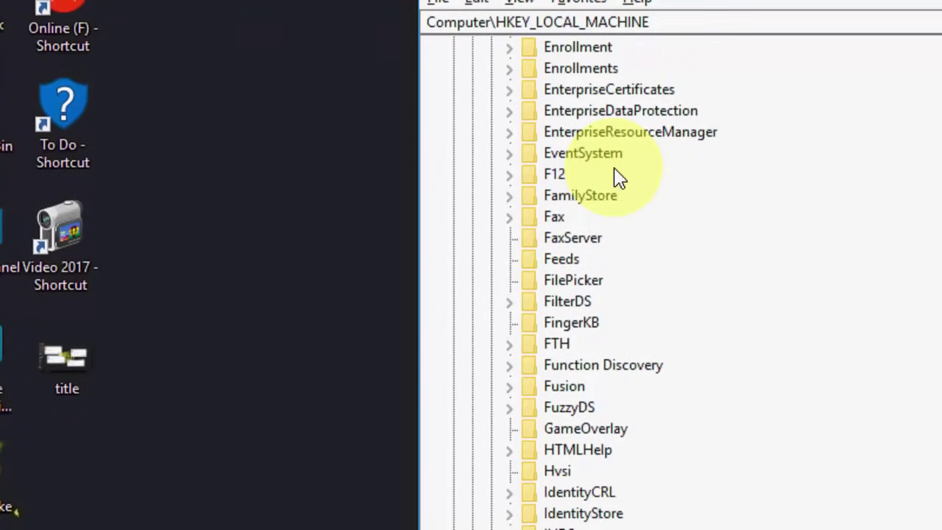
scroll(616, 176, "down", 20)
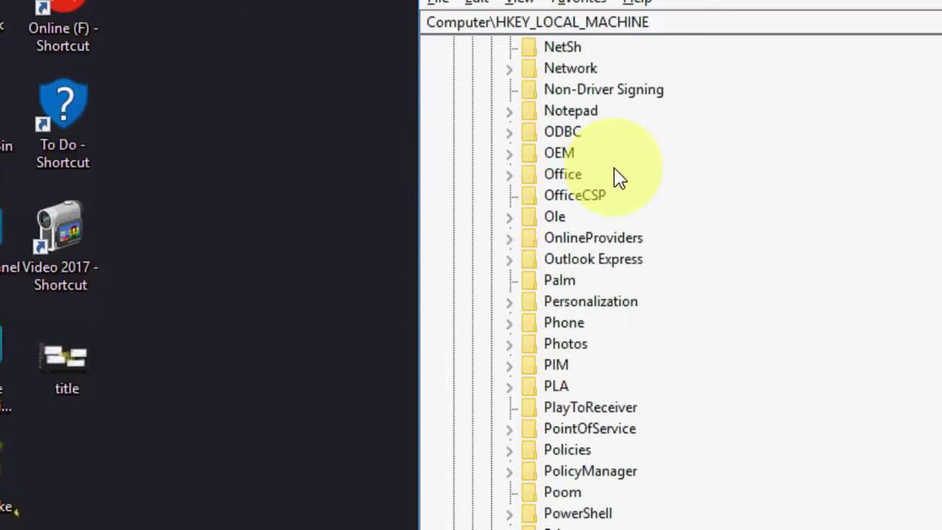
scroll(617, 176, "down", 20)
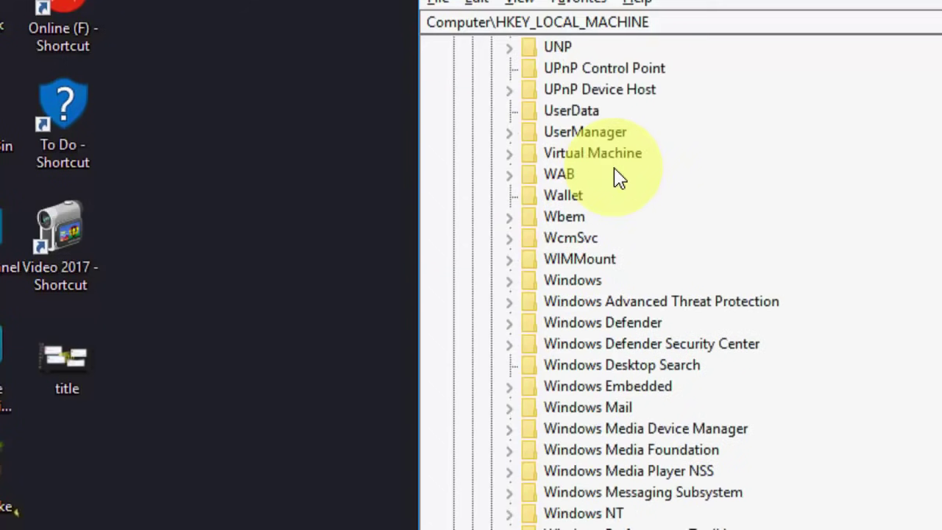
left_click(510, 390)
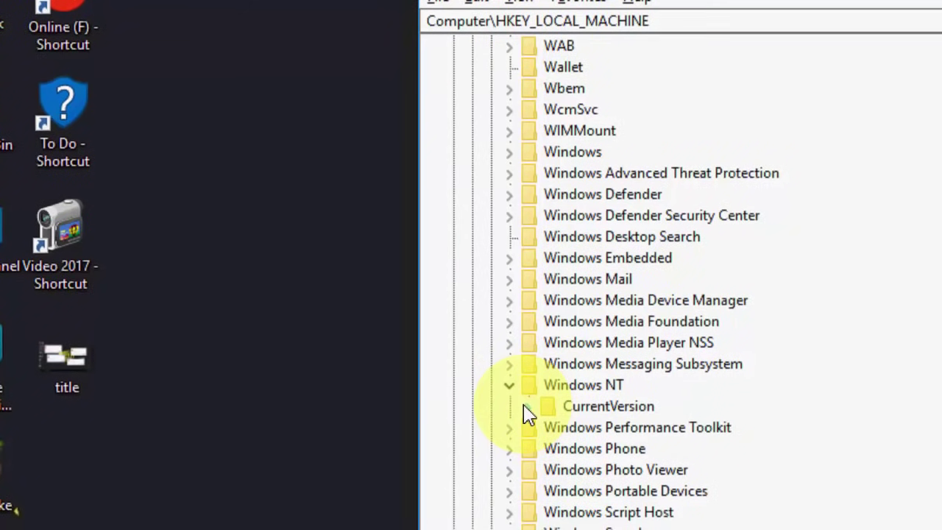
left_click(524, 405)
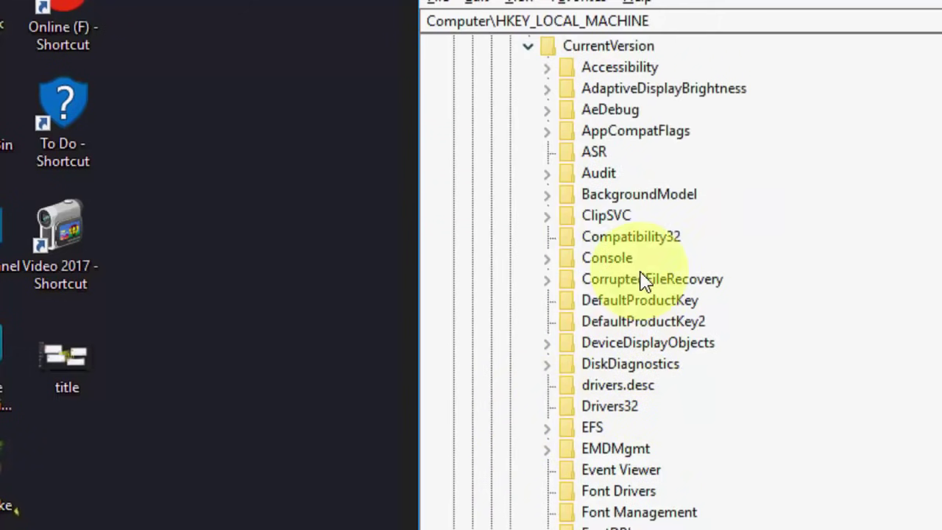
- Open the Winlogon key under CurrentVersion to list its values
scroll(621, 107, "down", 20)
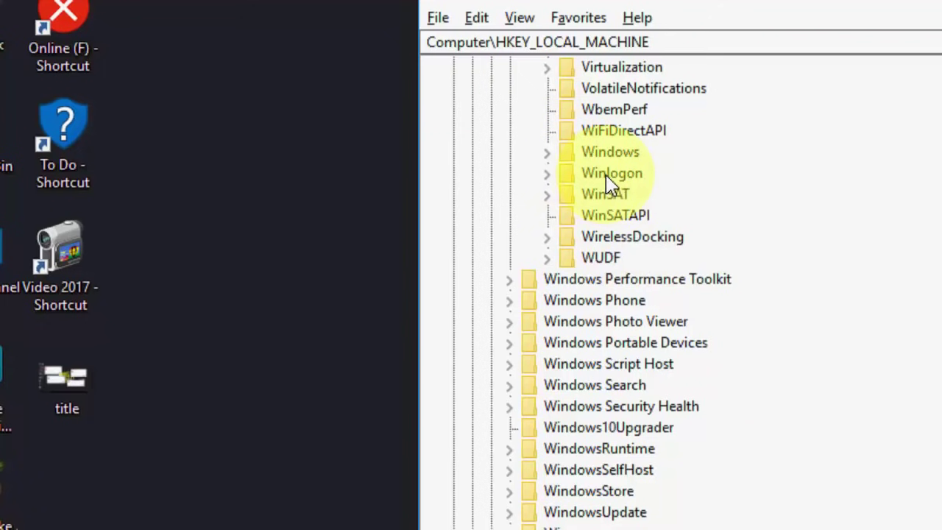
left_click(608, 179)
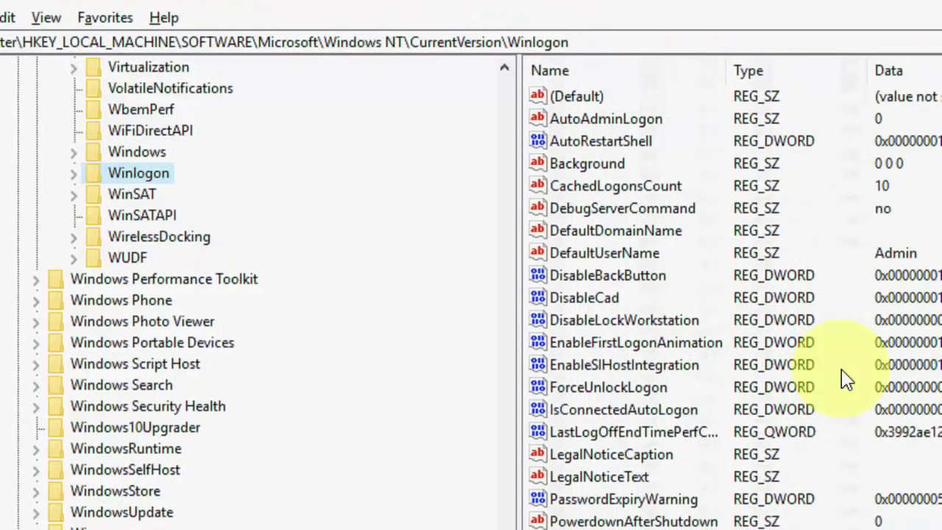
left_click(604, 254)
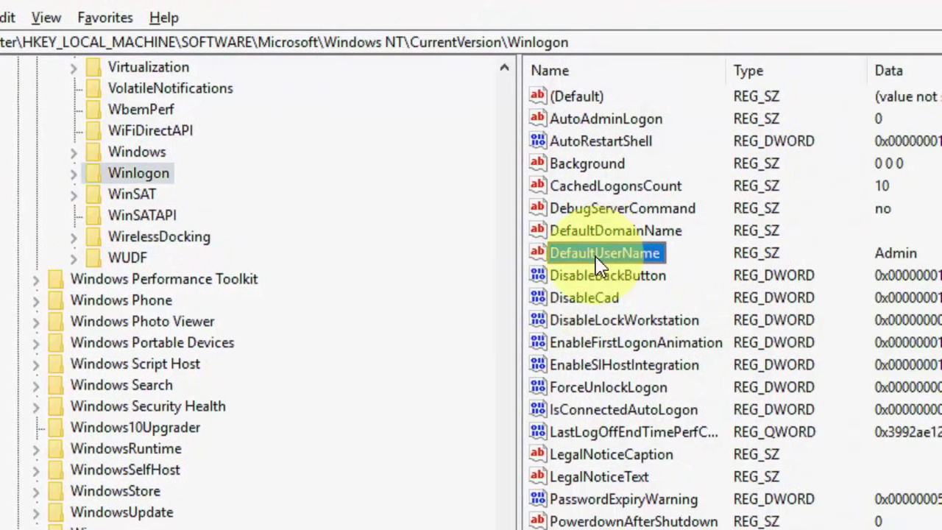
- Open the Winlogon key's Shell value for modification, check that its data is explorer.exe, and accept it
scroll(599, 294, "down", 3)
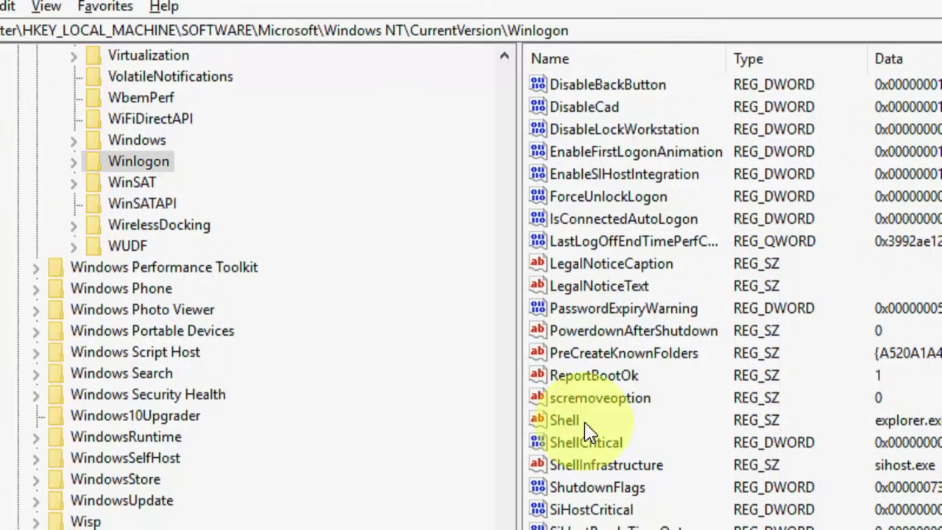
left_click(566, 430)
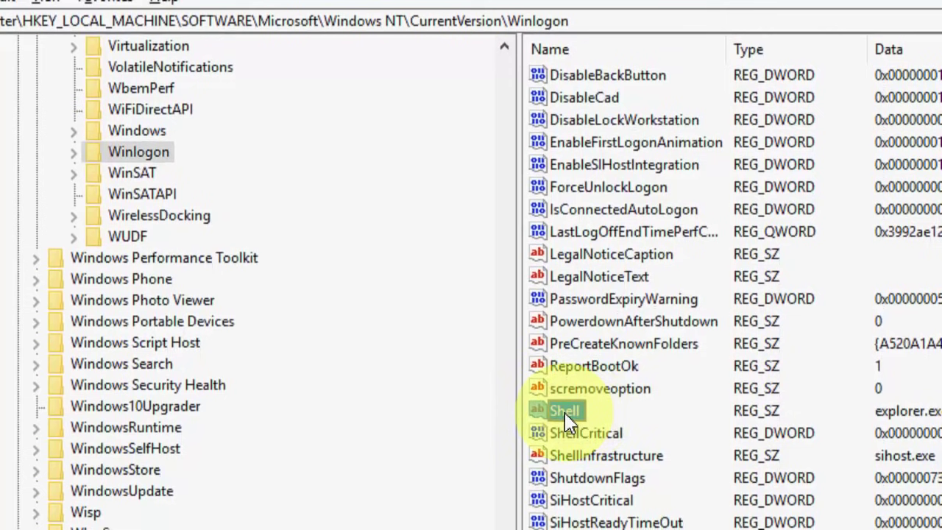
right_click(566, 421)
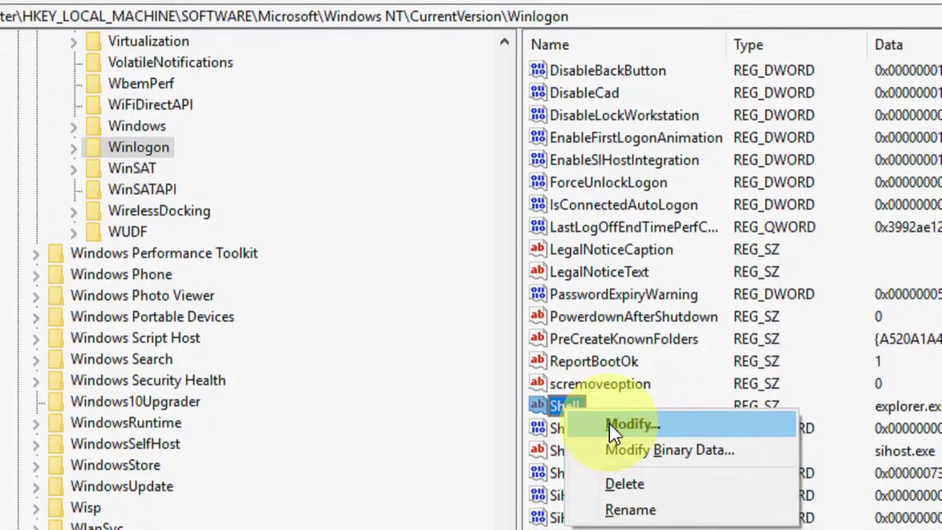
left_click(615, 425)
left_click(168, 181)
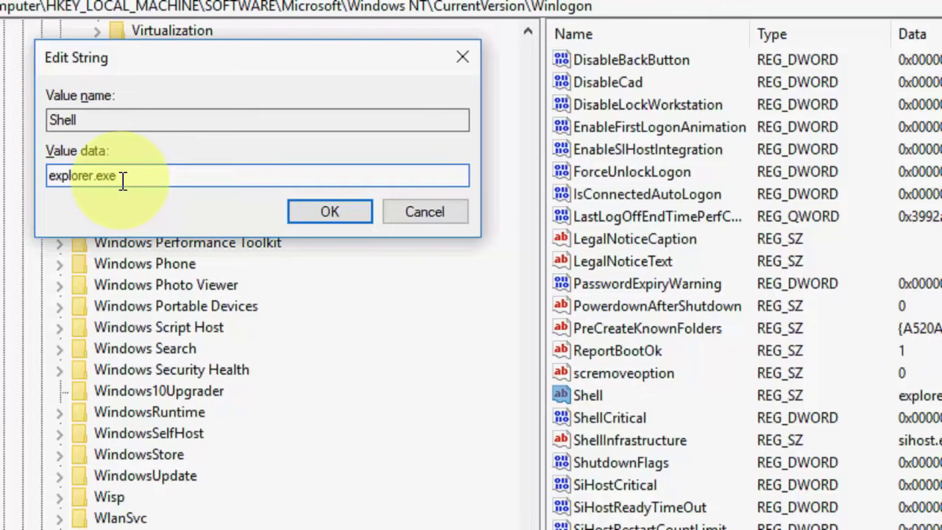
left_click(329, 213)
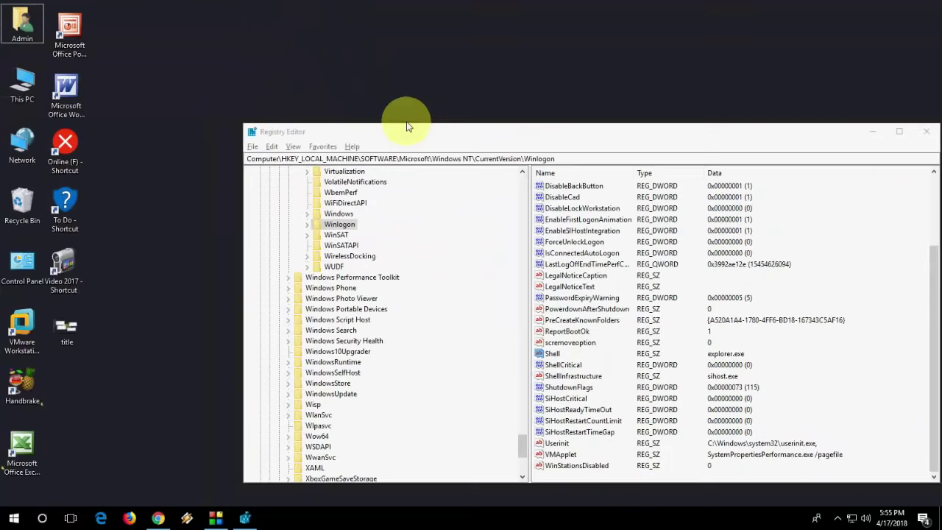
- Collapse the expanded registry branches back up to HKEY_LOCAL_MACHINE
left_click(345, 202)
key("Left")
key("Left")
key("Left")
key("Left")
key("Left")
key("Left")
key("Left")
key("Left")
key("Left")
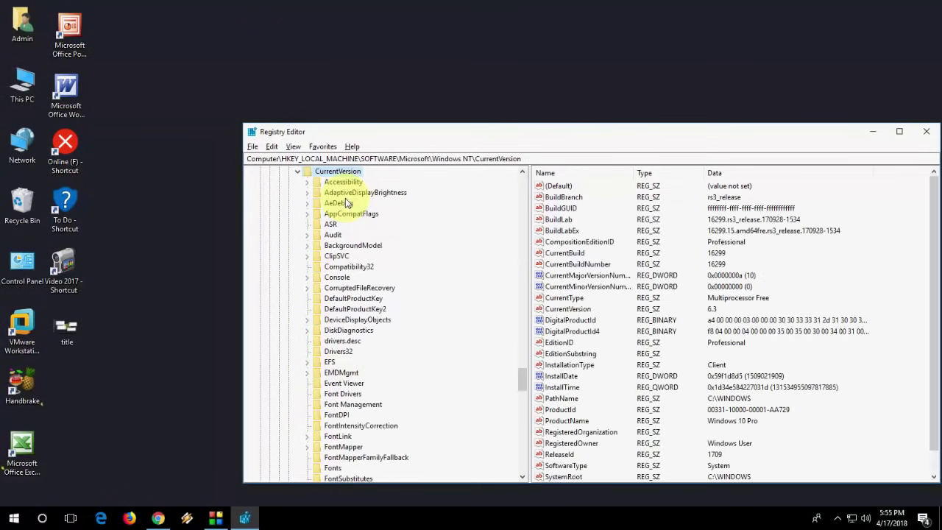
key("Left")
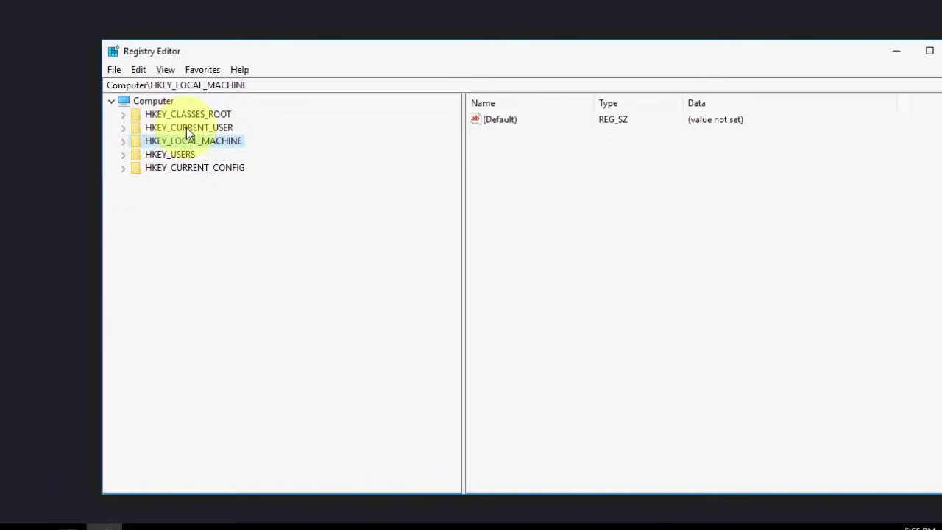
- Dismiss the Windows Firewall notification and expand the Software key under HKEY_CURRENT_USER
left_click(122, 127)
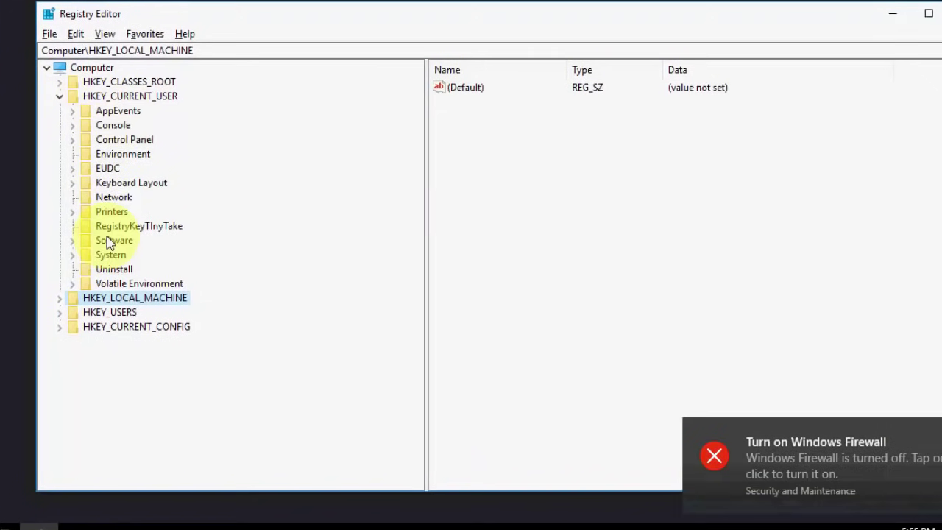
left_click(930, 442)
left_click(80, 239)
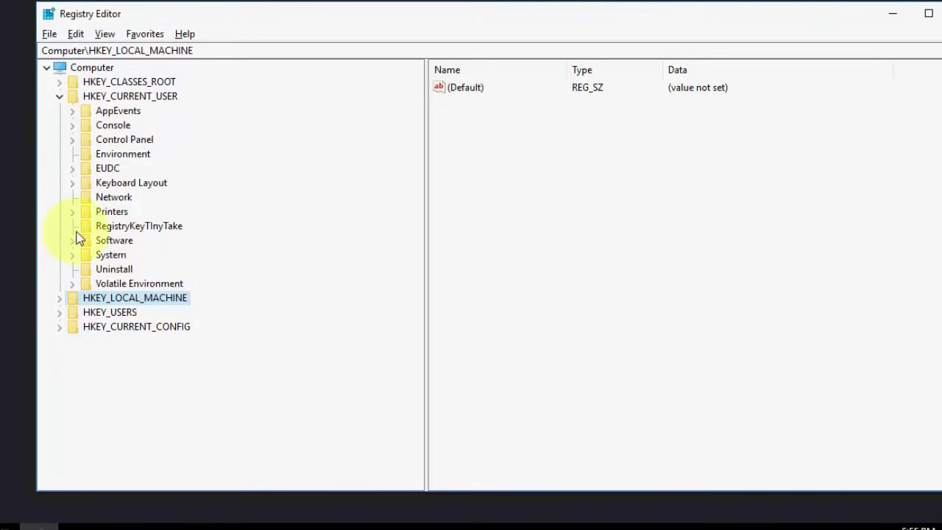
left_click(76, 244)
left_click(136, 171)
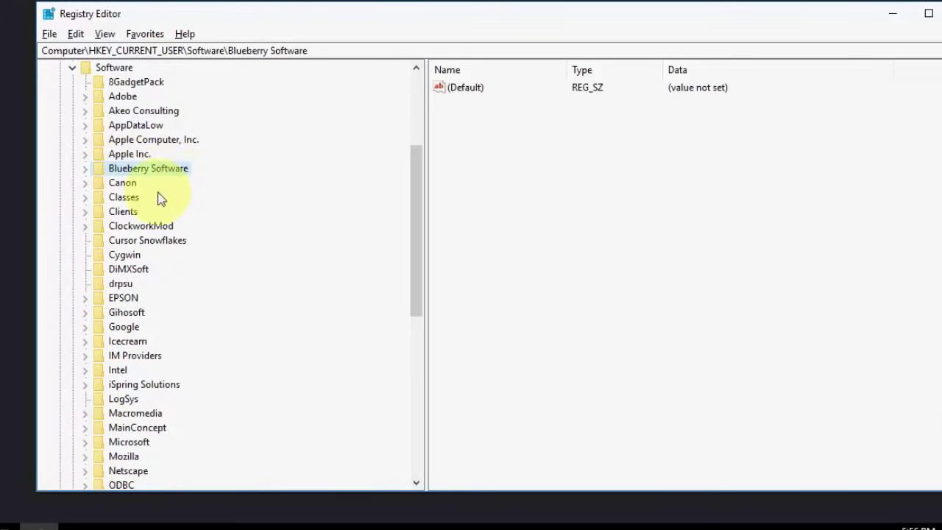
- Expand the Classes key under HKEY_CURRENT_USER\Software
scroll(155, 197, "down", 3)
scroll(154, 197, "up", 1)
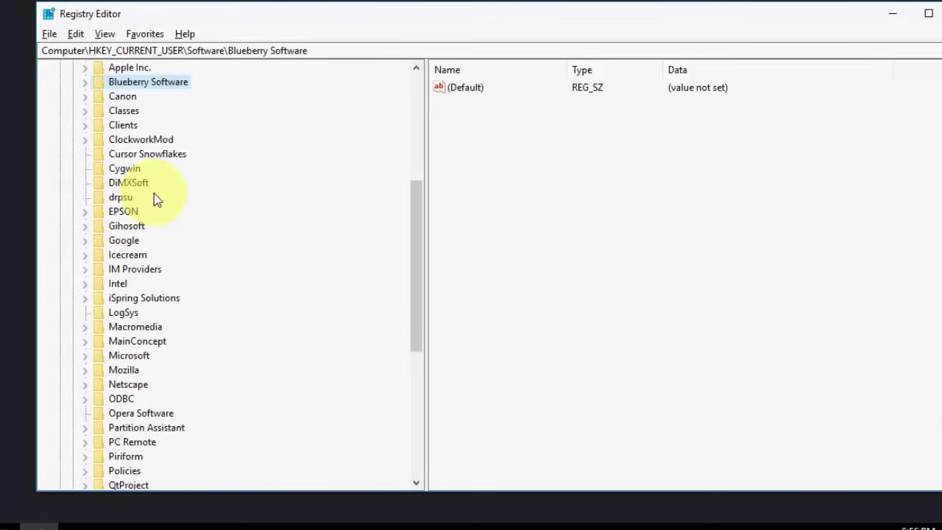
left_click(88, 114)
left_click(134, 128)
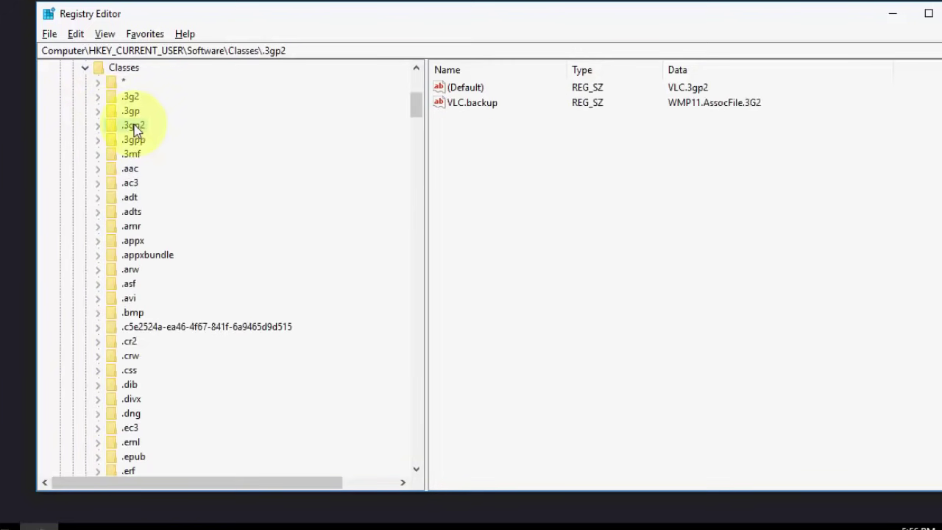
- Find and select the Local Settings key within Classes
scroll(164, 179, "down", 20)
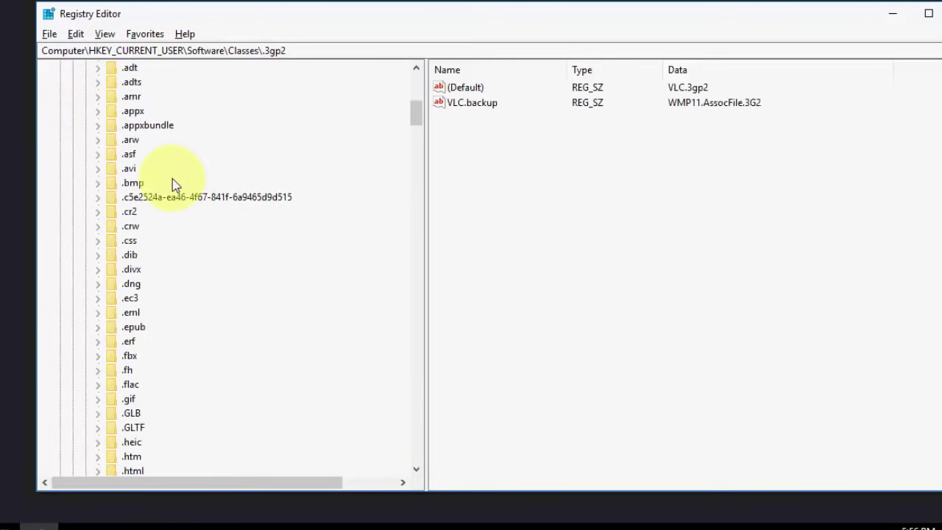
scroll(165, 184, "down", 13)
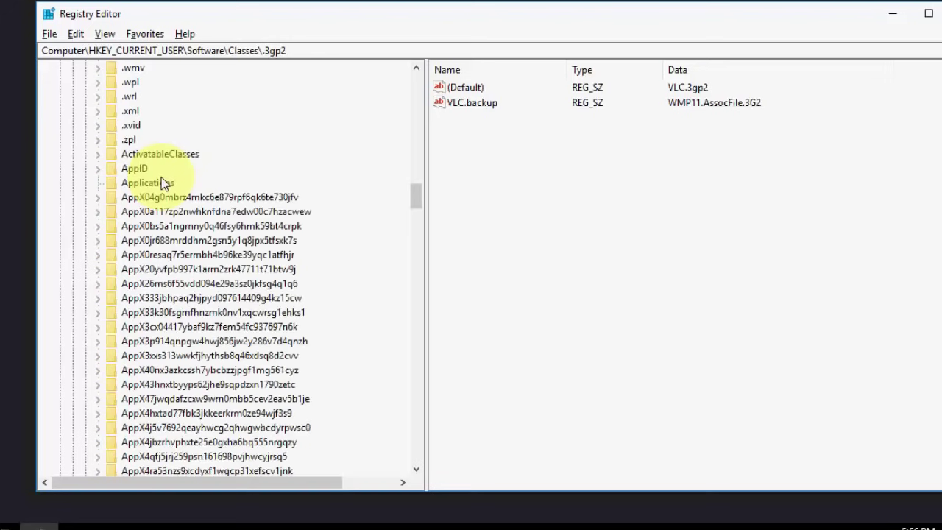
scroll(163, 184, "down", 6)
left_click(163, 183)
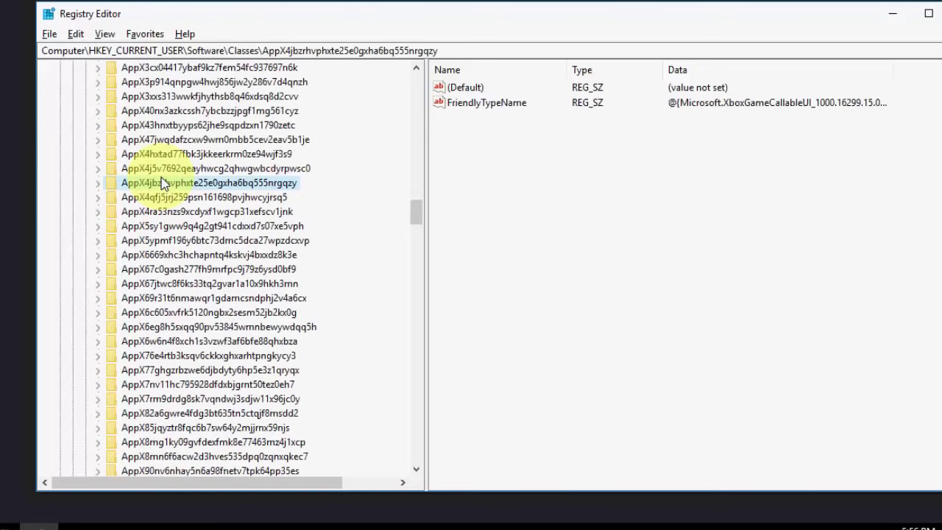
type("local")
scroll(185, 297, "down", 3)
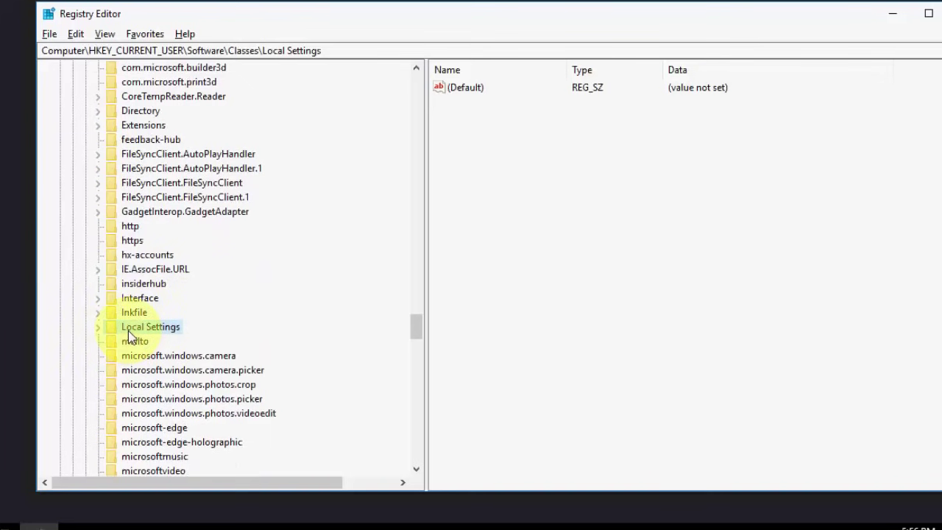
- Expand Local Settings down through Software, Microsoft and Windows to the Shell key's subkeys
left_click(98, 327)
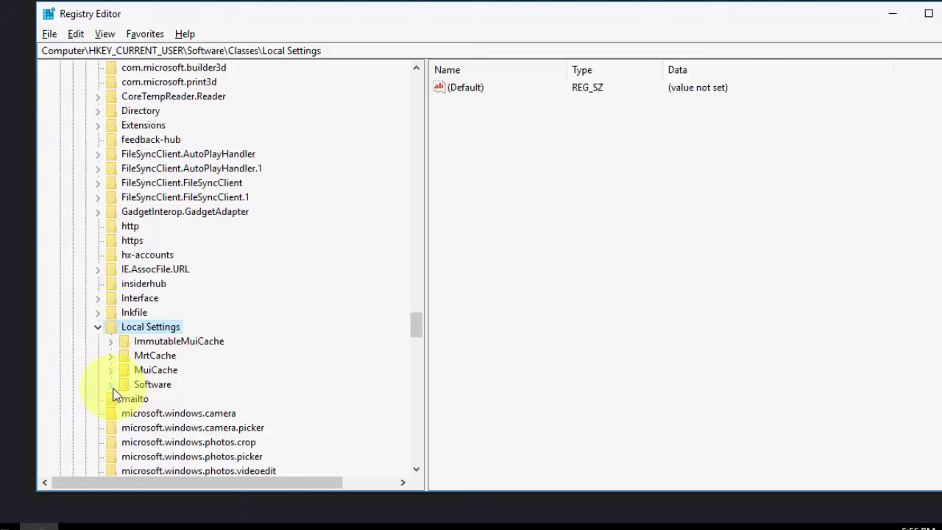
scroll(114, 395, "down", 2)
left_click(111, 299)
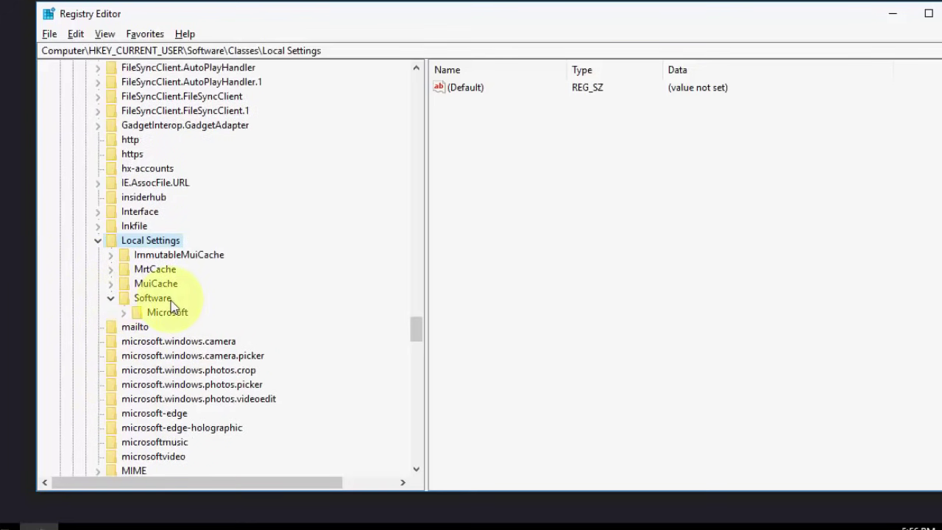
left_click(122, 312)
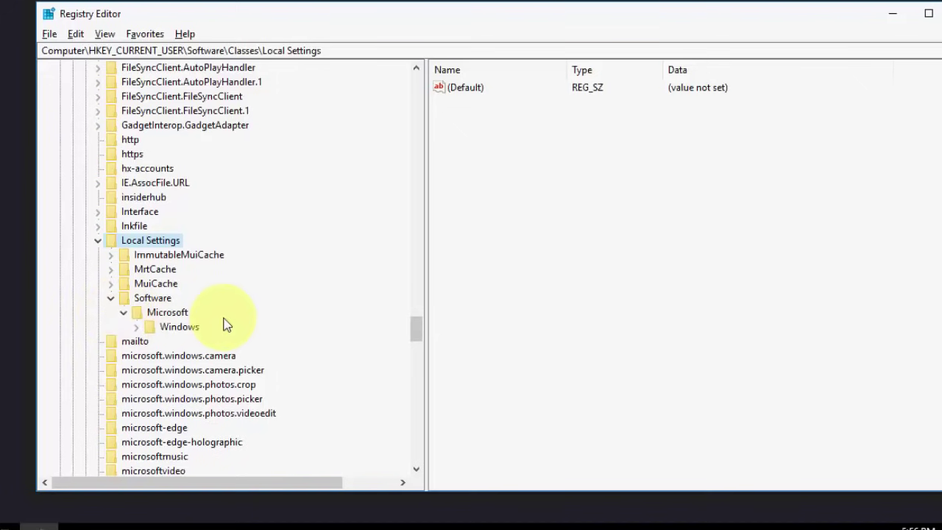
left_click(137, 327)
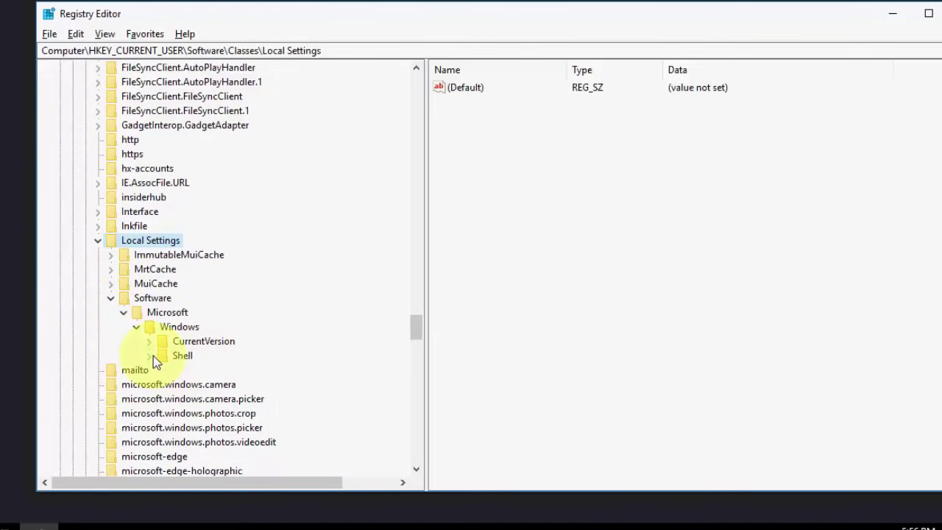
left_click(150, 355)
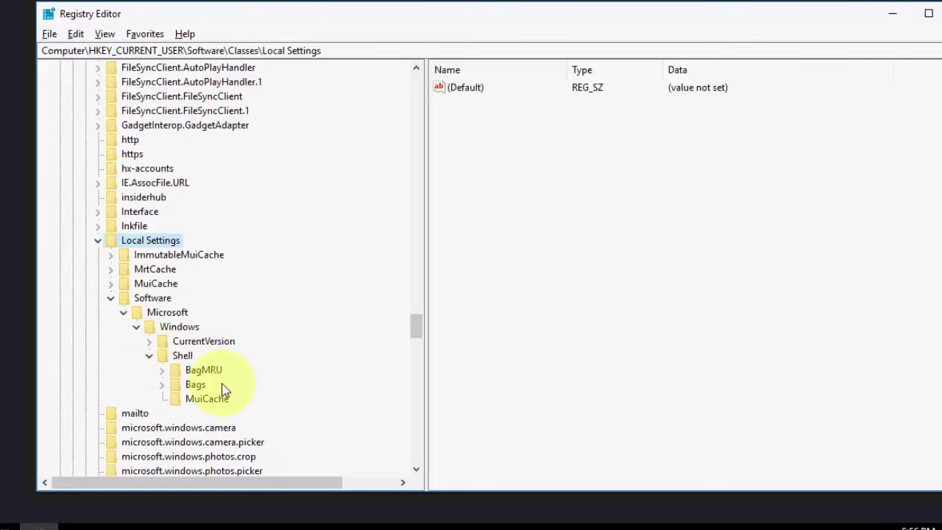
- Examine the BagMRU and Bags keys under Shell and their available Delete command, without deleting either key
left_click(204, 371)
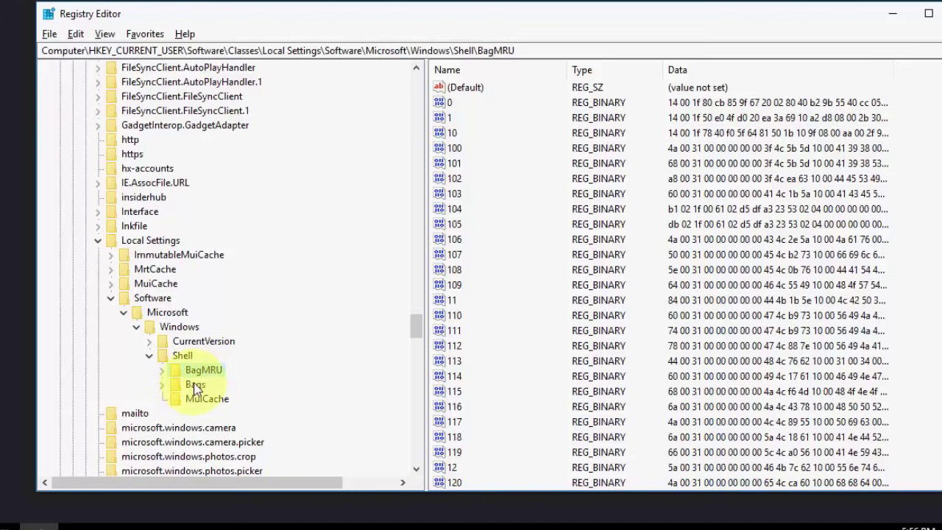
right_click(206, 370)
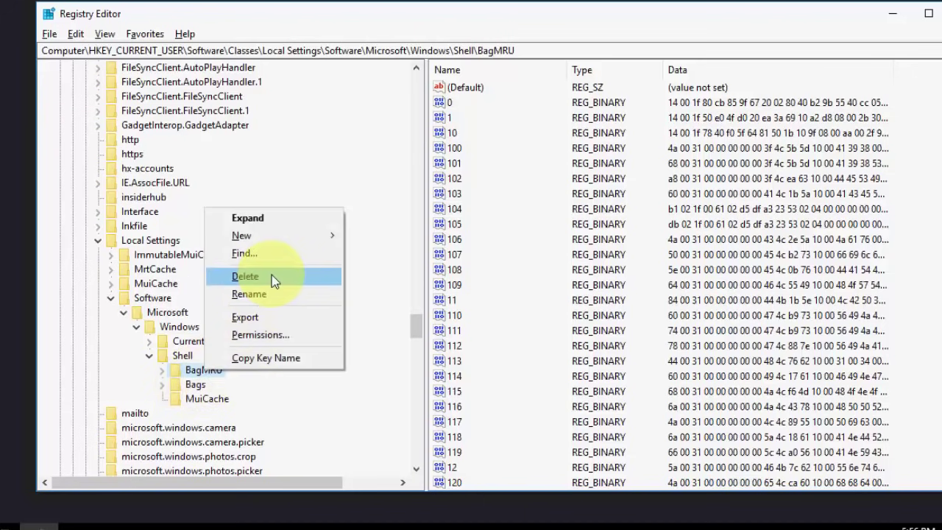
left_click(266, 403)
right_click(191, 385)
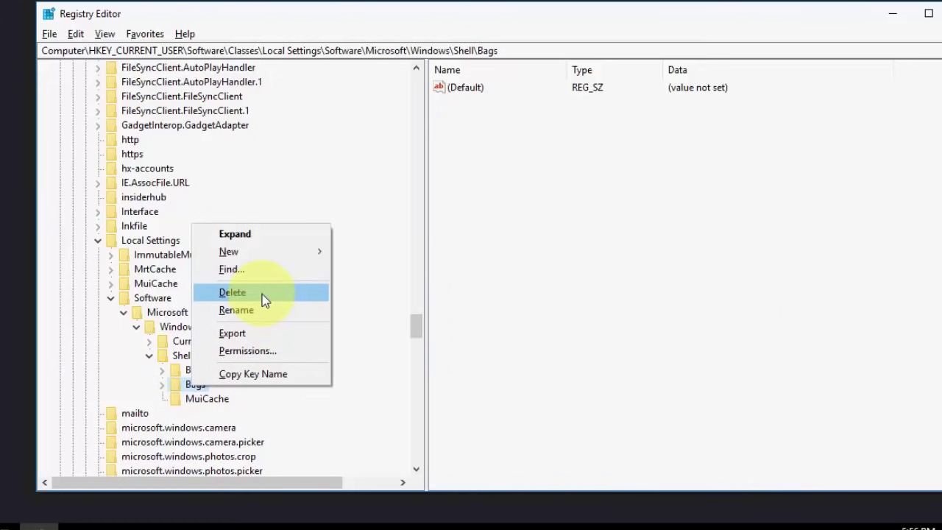
left_click(355, 20)
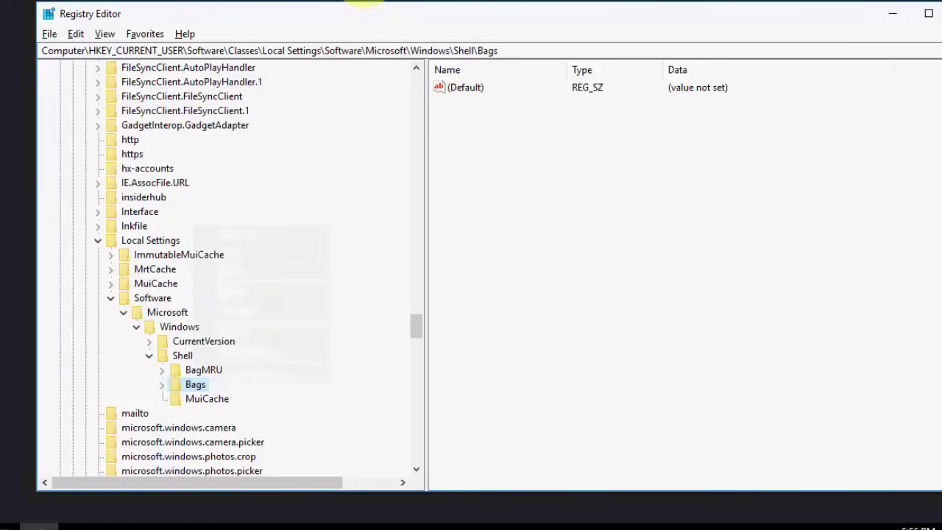